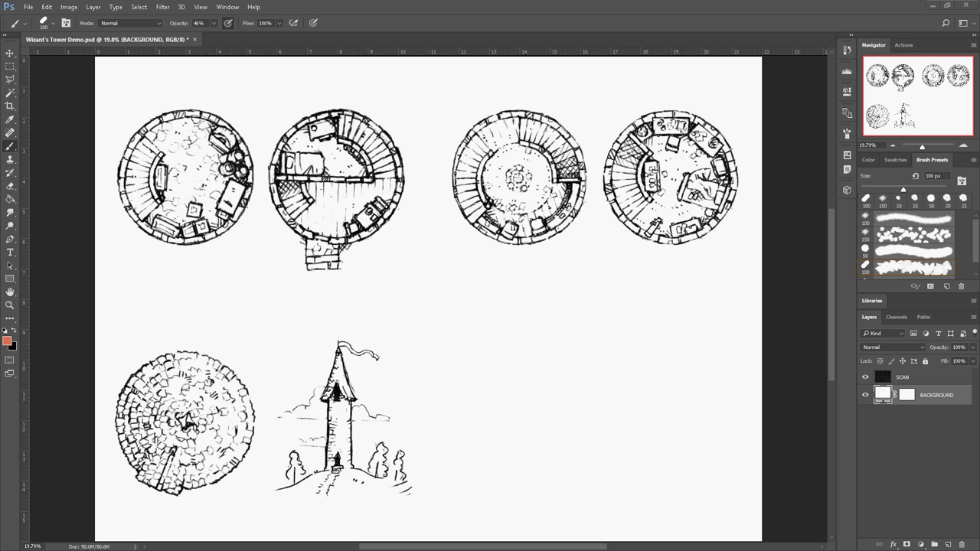
Add a Solid Color fill layer named 'cobblestone'
{"action": "left_click", "coordinate": [94, 7]}
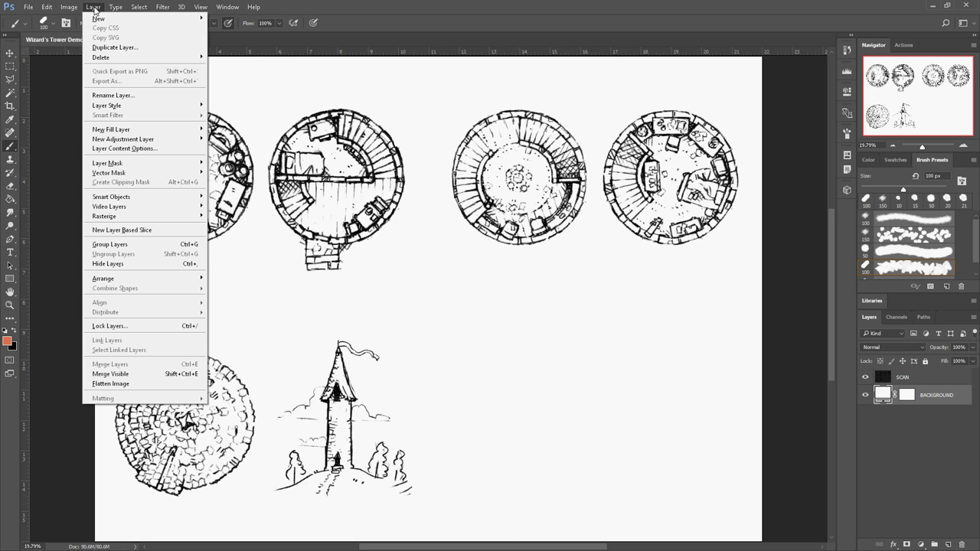
{"action": "mouse_move", "coordinate": [151, 131]}
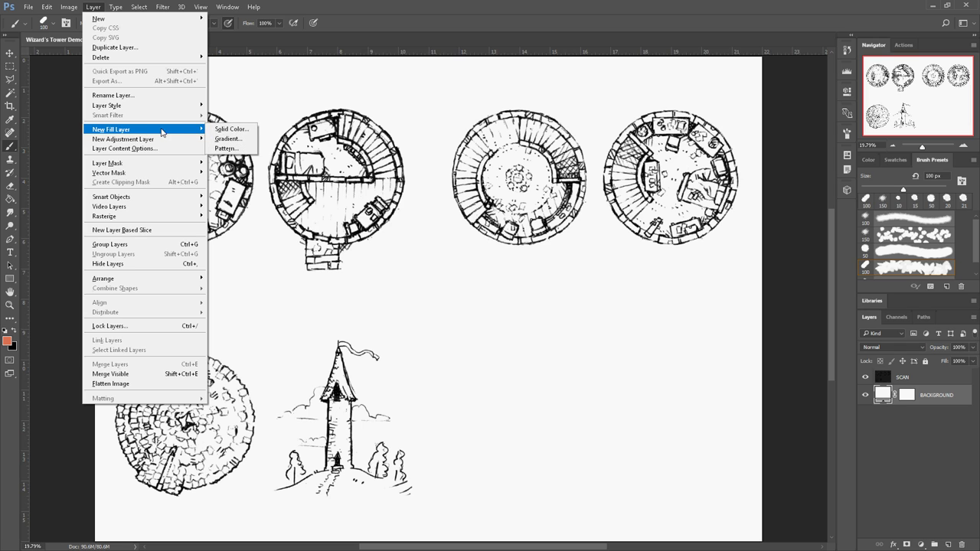
{"action": "left_click", "coordinate": [225, 130]}
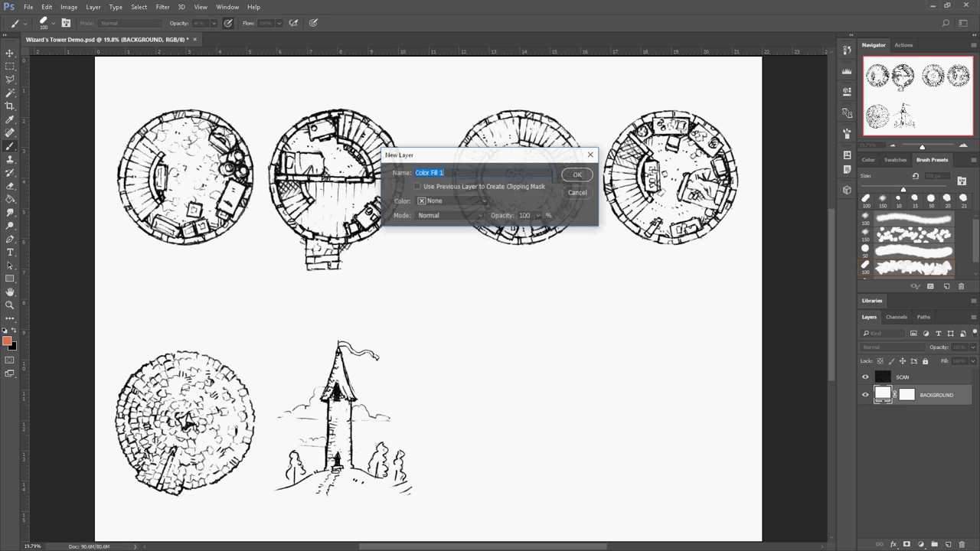
{"action": "type", "text": "cobblestone"}
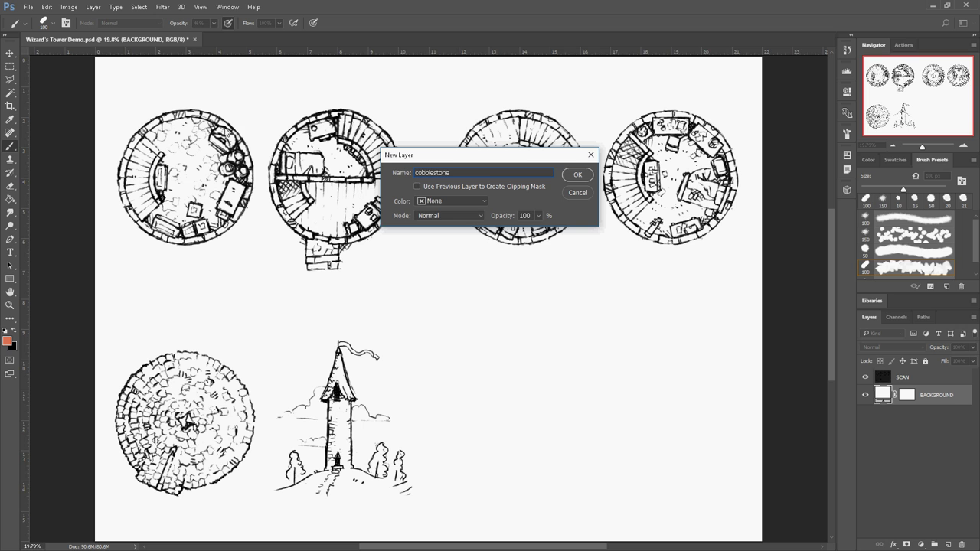
{"action": "key", "text": "Return"}
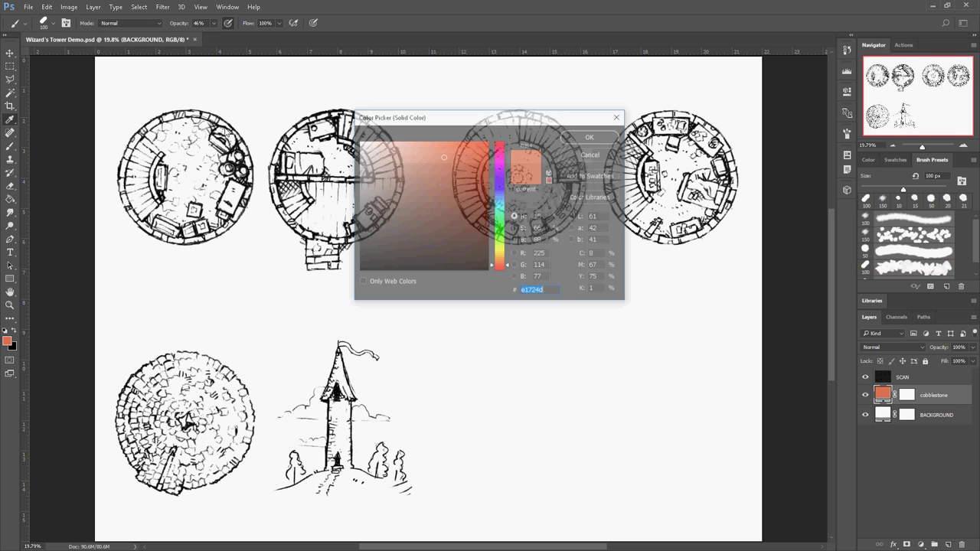
Set the cobblestone fill colour to pale pinkish grey d2bcb5
{"action": "left_click", "coordinate": [376, 164]}
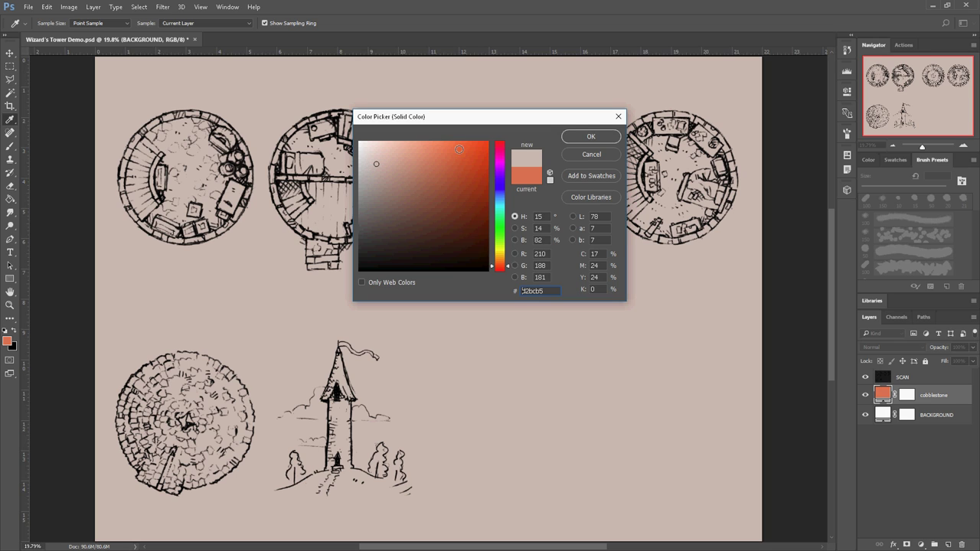
{"action": "left_click", "coordinate": [591, 136]}
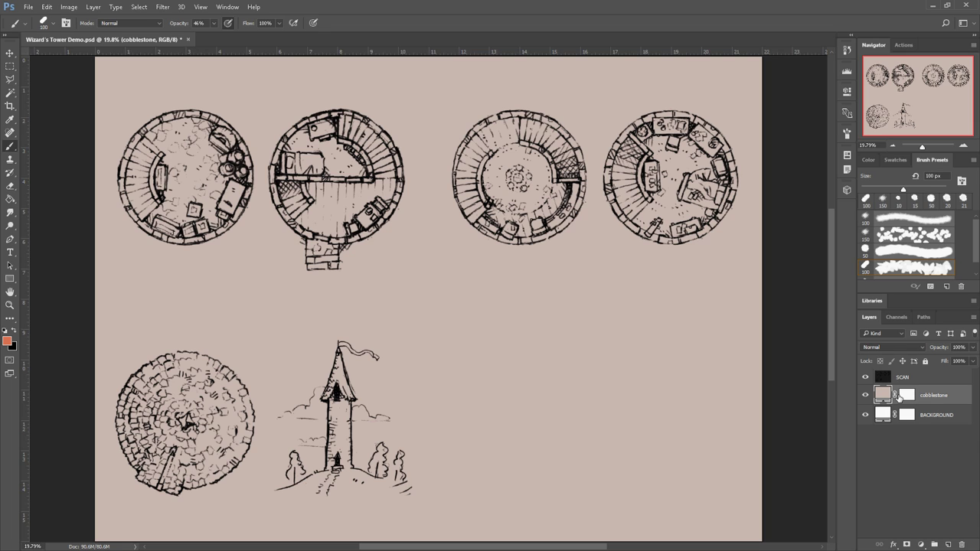
Invert the cobblestone layer mask to black so the fill is fully hidden
{"action": "left_click", "coordinate": [905, 394]}
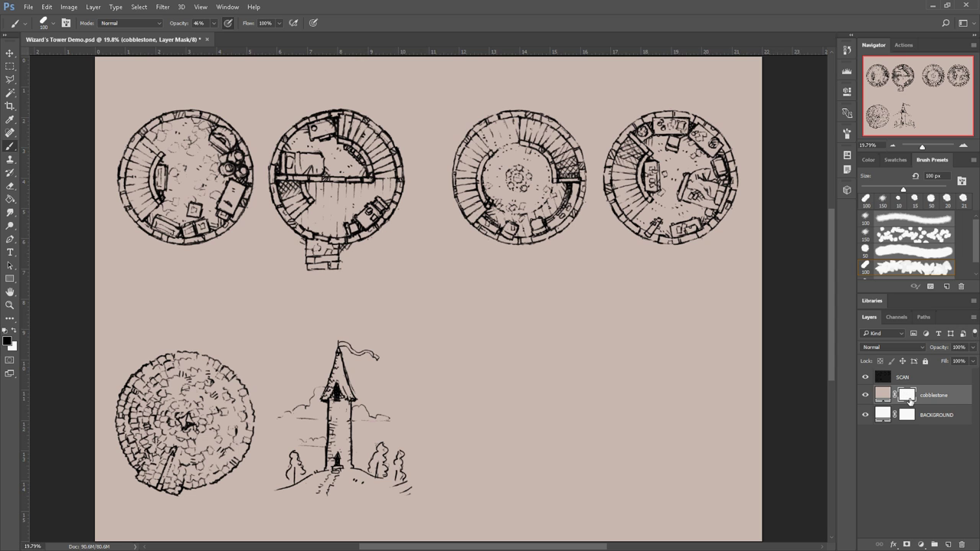
{"action": "key", "text": "ctrl+i"}
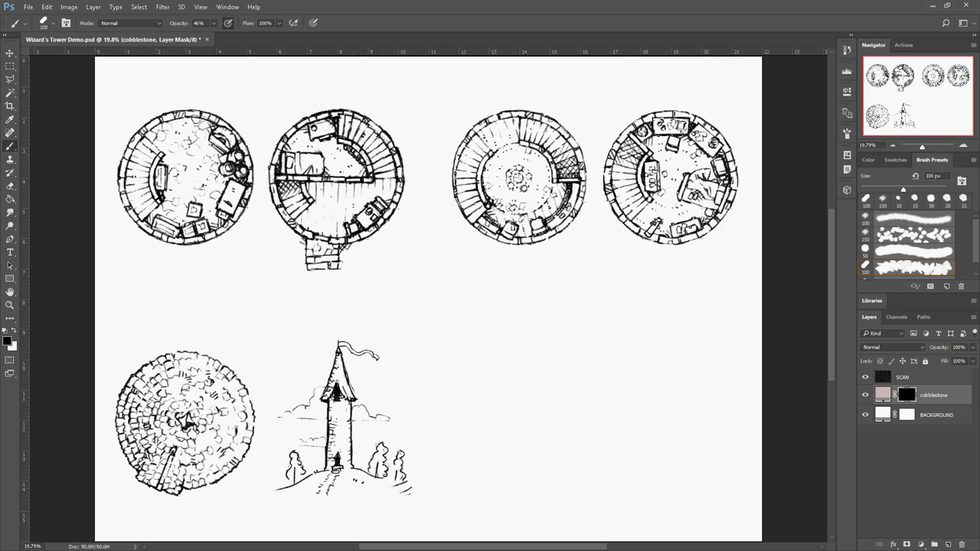
Enlarge the brush to 306 px and paint white on the mask over the top-left floor plan
{"action": "key", "text": "comma"}
{"action": "left_click", "coordinate": [14, 332]}
{"action": "mouse_move", "coordinate": [180, 123]}
{"action": "left_mouse_down"}
{"action": "mouse_move", "coordinate": [155, 136]}
{"action": "mouse_move", "coordinate": [143, 193]}
{"action": "mouse_move", "coordinate": [170, 222]}
{"action": "mouse_move", "coordinate": [215, 213]}
{"action": "mouse_move", "coordinate": [228, 158]}
{"action": "mouse_move", "coordinate": [212, 135]}
{"action": "mouse_move", "coordinate": [185, 126]}
{"action": "mouse_move", "coordinate": [183, 205]}
{"action": "mouse_move", "coordinate": [205, 197]}
{"action": "mouse_move", "coordinate": [213, 176]}
{"action": "left_mouse_up"}
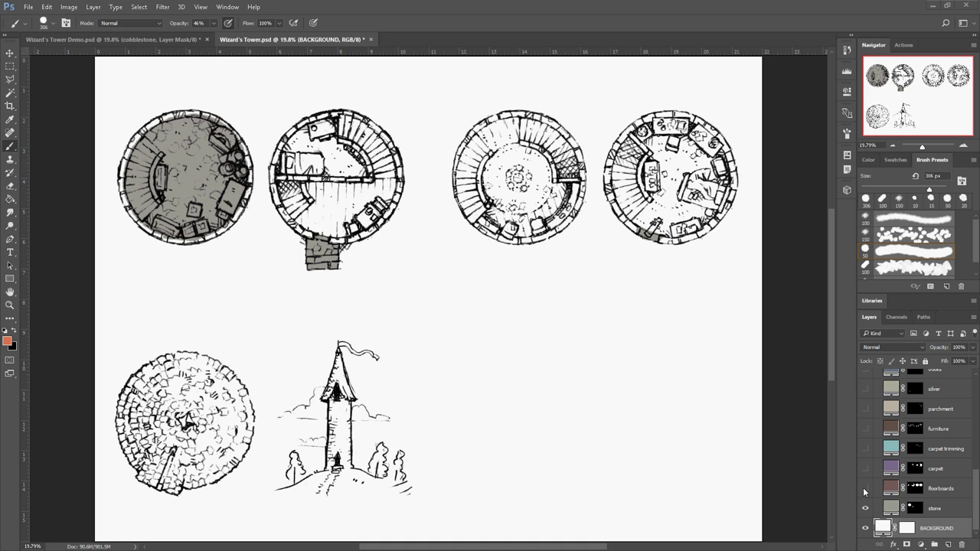
Show the floorboards, carpet, carpet trimming, furniture, parchment and silver layers
{"action": "left_click", "coordinate": [864, 488]}
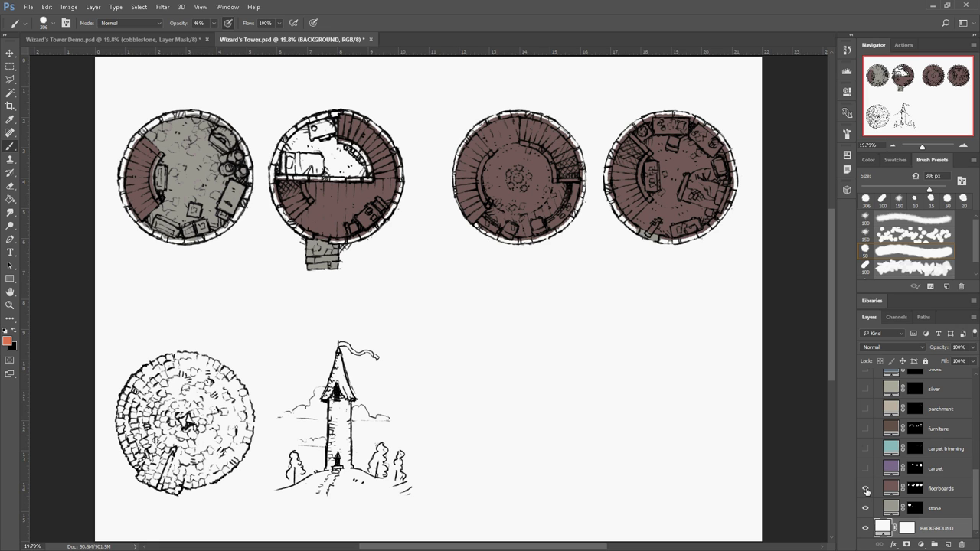
{"action": "left_click", "coordinate": [865, 469]}
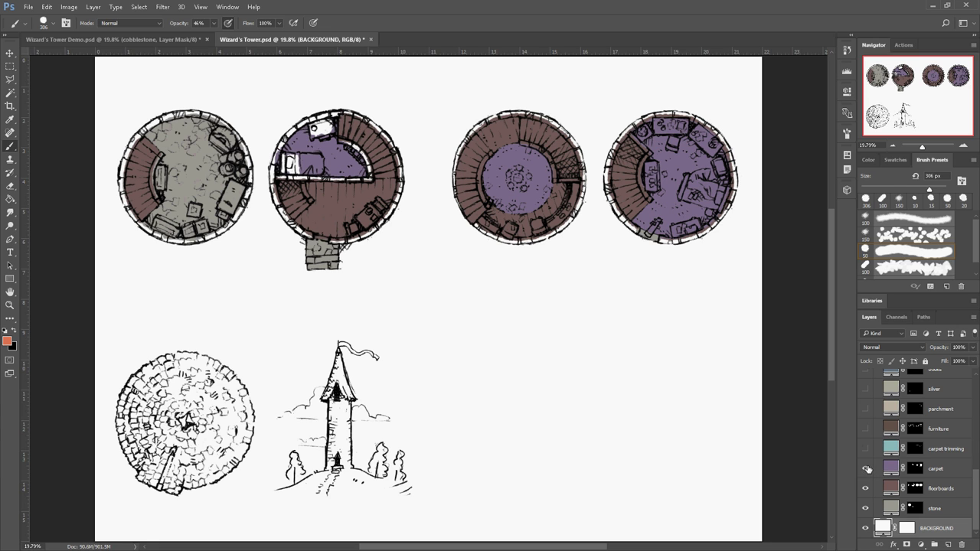
{"action": "left_click", "coordinate": [865, 449]}
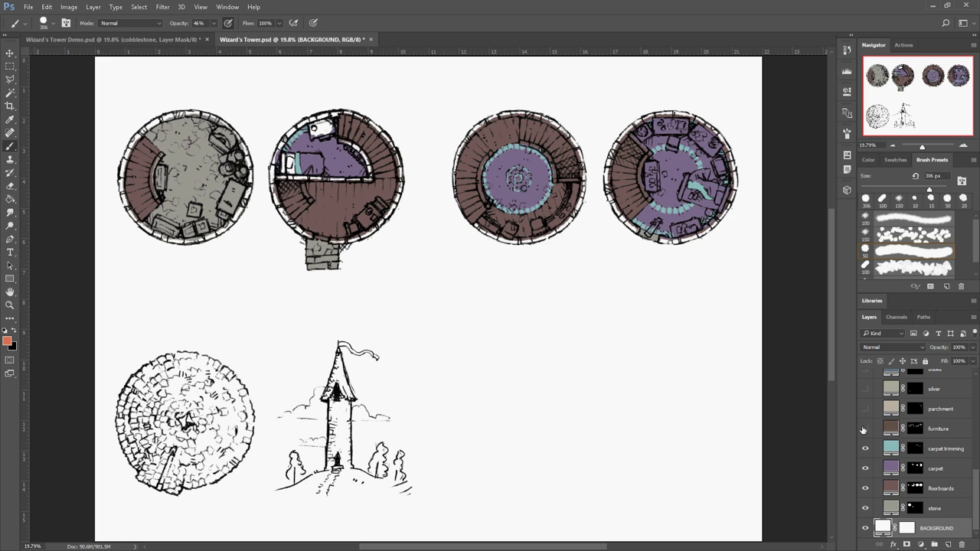
{"action": "left_click", "coordinate": [864, 429]}
{"action": "left_click", "coordinate": [866, 409]}
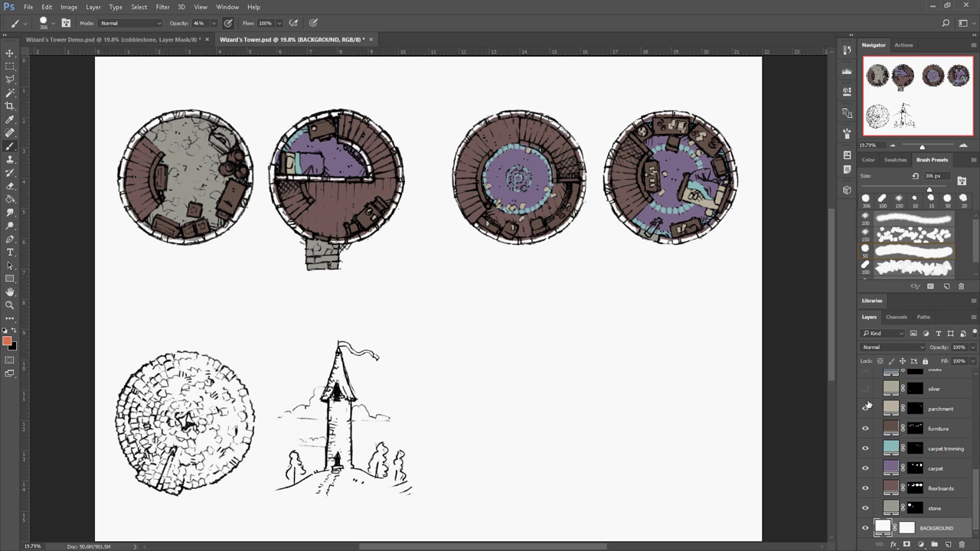
{"action": "left_click", "coordinate": [865, 389]}
Show the books, misc, roof and roof bright layers
{"action": "scroll", "coordinate": [881, 436], "scroll_direction": "up", "scroll_amount": 2}
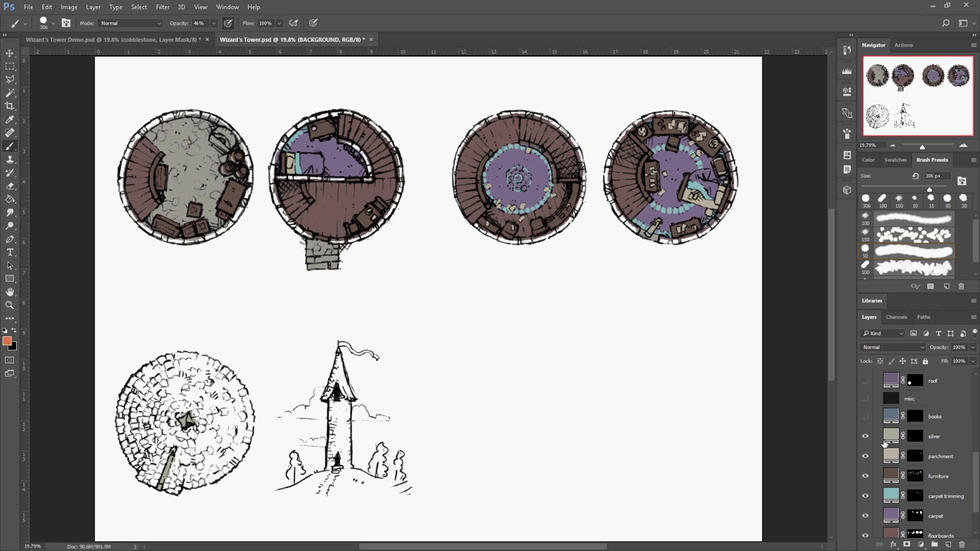
{"action": "left_click", "coordinate": [866, 416]}
{"action": "left_click", "coordinate": [866, 400]}
{"action": "scroll", "coordinate": [867, 413], "scroll_direction": "up", "scroll_amount": 2}
{"action": "left_click", "coordinate": [866, 428]}
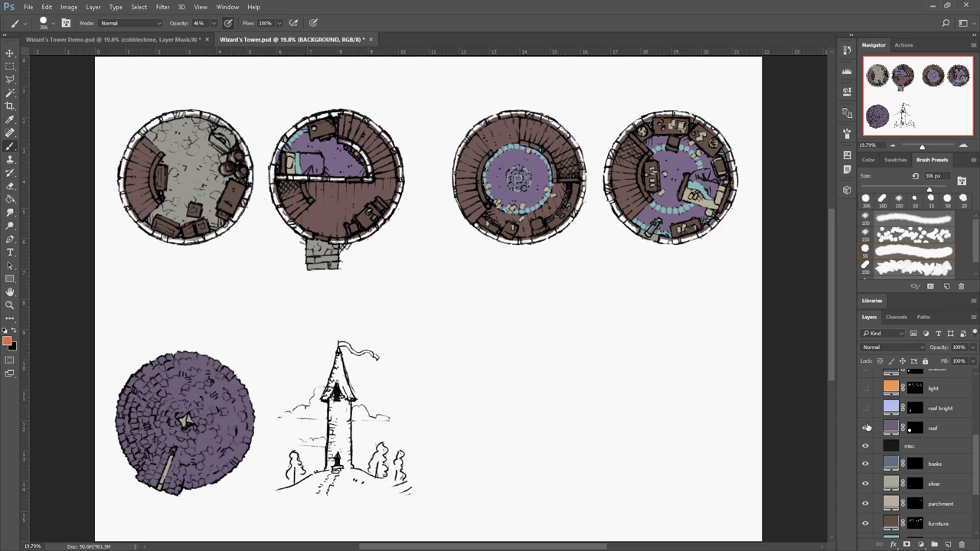
{"action": "left_click", "coordinate": [865, 408]}
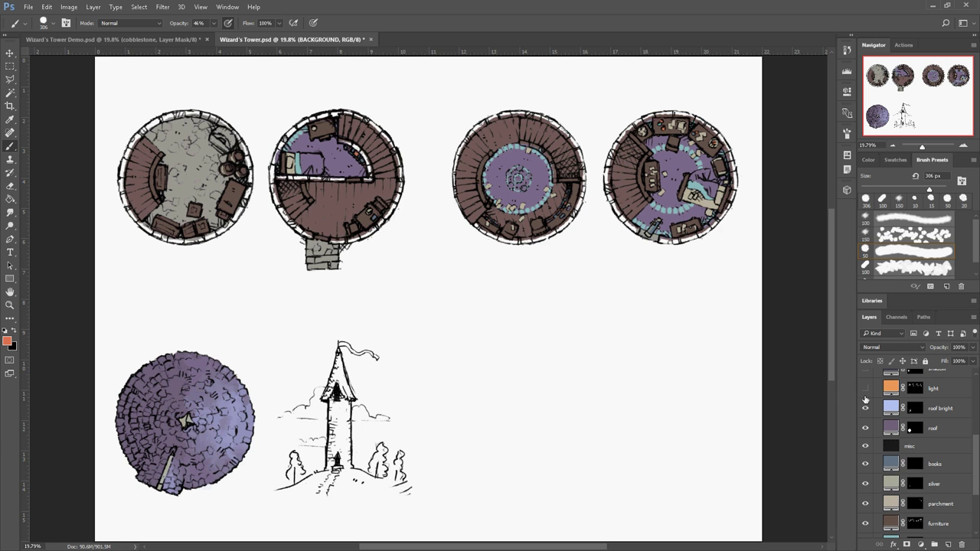
Turn on the light, shadow, shadow sharp, cyan light, wall and top wall layers
{"action": "left_click", "coordinate": [866, 388]}
{"action": "scroll", "coordinate": [866, 389], "scroll_direction": "up", "scroll_amount": 2}
{"action": "scroll", "coordinate": [867, 424], "scroll_direction": "up", "scroll_amount": 1}
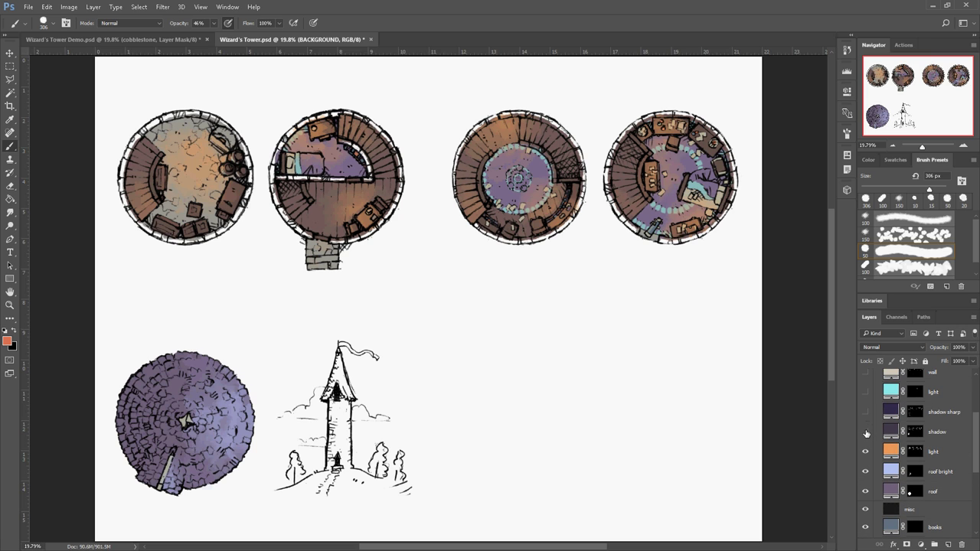
{"action": "left_click", "coordinate": [866, 434]}
{"action": "left_click", "coordinate": [866, 414]}
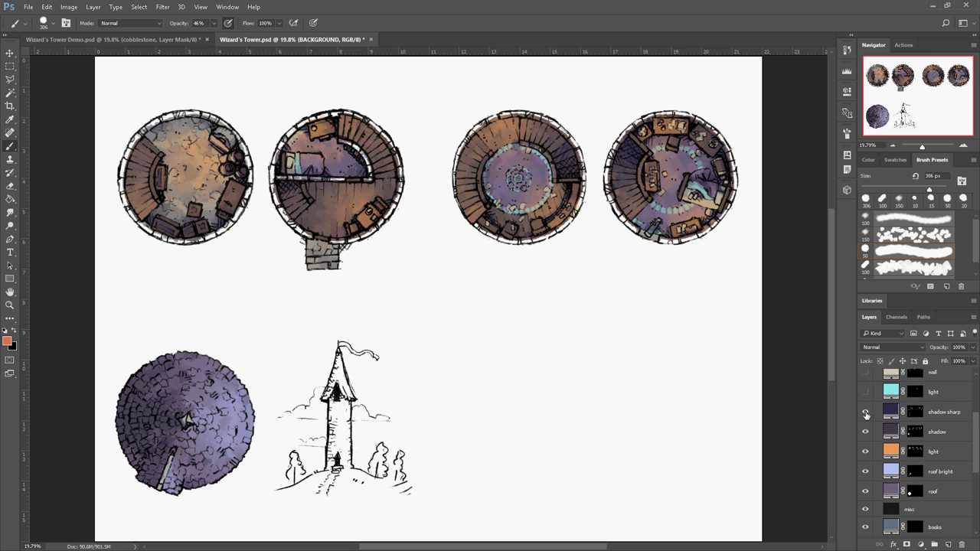
{"action": "left_click", "coordinate": [868, 395]}
{"action": "scroll", "coordinate": [867, 401], "scroll_direction": "up", "scroll_amount": 2}
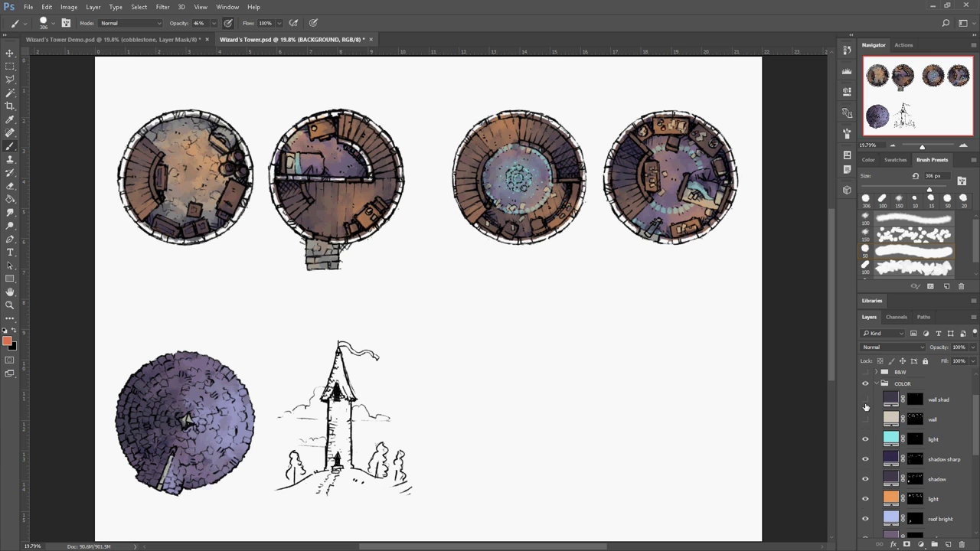
{"action": "left_click", "coordinate": [866, 420]}
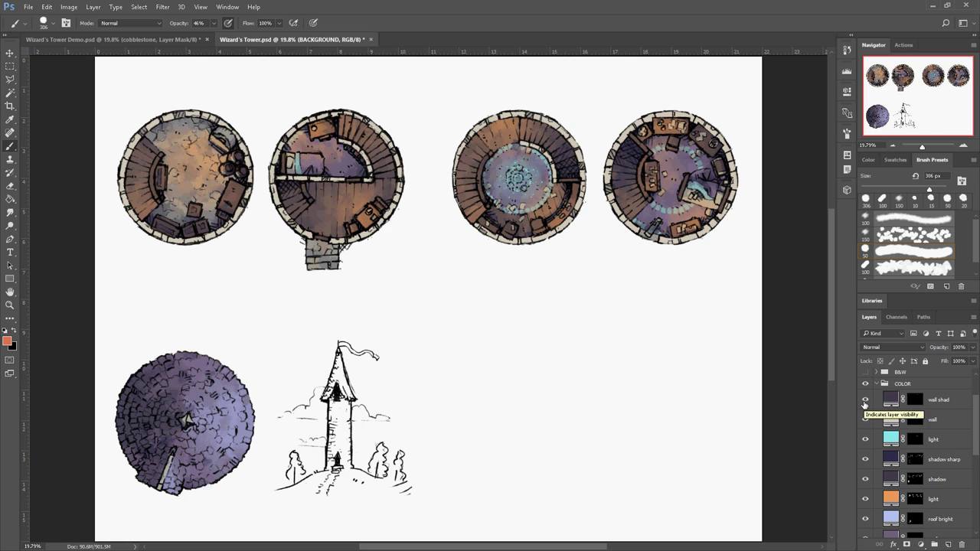
{"action": "scroll", "coordinate": [869, 413], "scroll_direction": "up", "scroll_amount": 2}
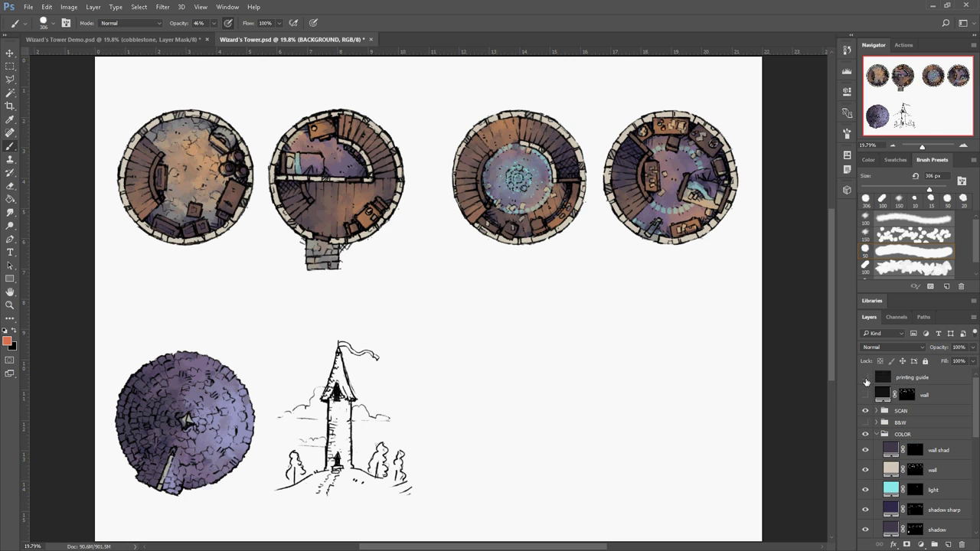
{"action": "left_click", "coordinate": [865, 395]}
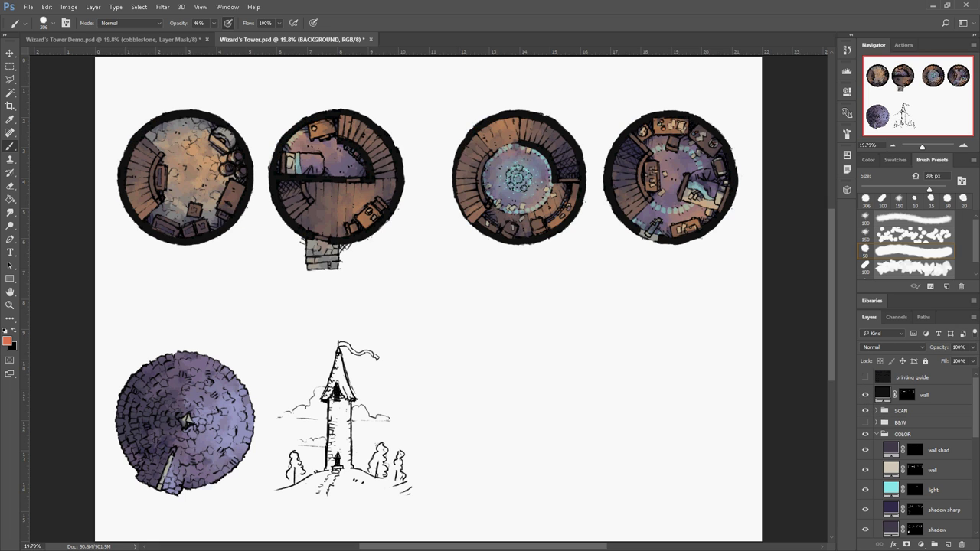
Recolour the orange light fill layer a light cyan
{"action": "scroll", "coordinate": [798, 112], "scroll_direction": "up", "scroll_amount": 3}
{"action": "scroll", "coordinate": [913, 383], "scroll_direction": "down", "scroll_amount": 4}
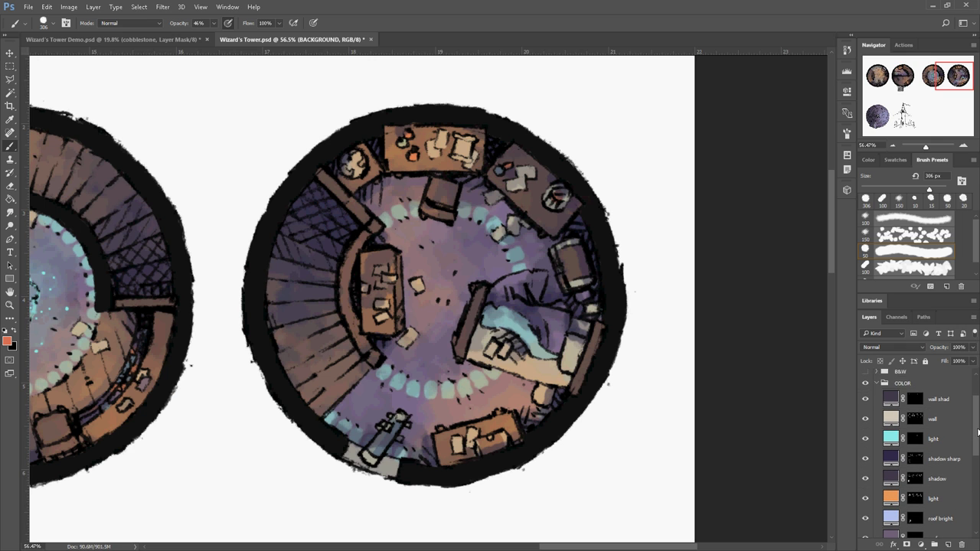
{"action": "double_click", "coordinate": [893, 460]}
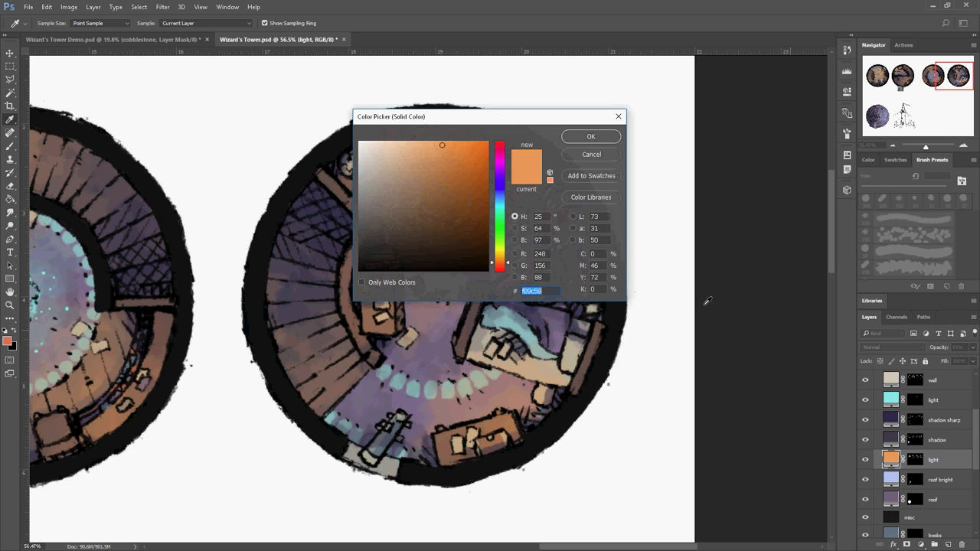
{"action": "left_click", "coordinate": [499, 206]}
{"action": "left_click_drag", "start_coordinate": [428, 116], "coordinate": [641, 147]}
{"action": "left_click", "coordinate": [630, 179]}
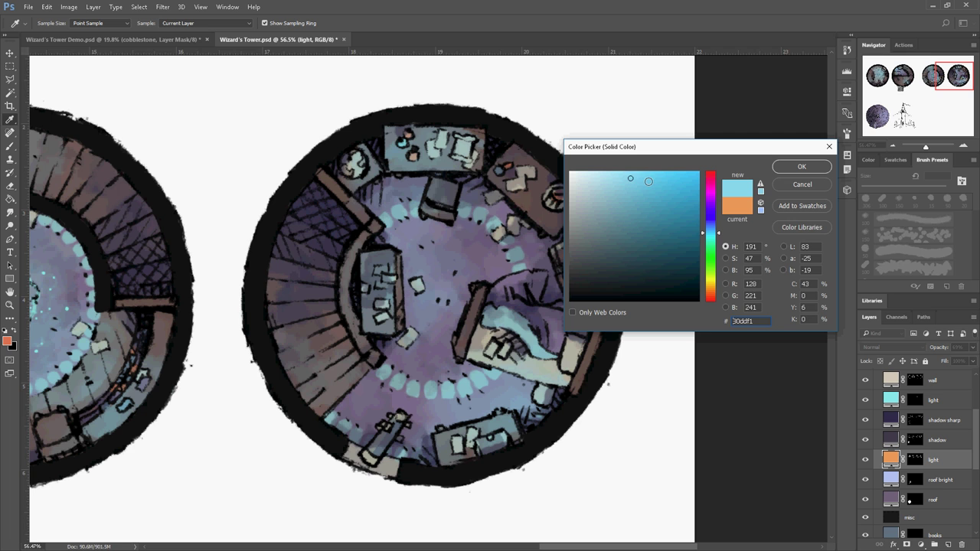
{"action": "left_click", "coordinate": [802, 167]}
Change the shadow and shadow sharp fills to purplish tones
{"action": "double_click", "coordinate": [890, 439]}
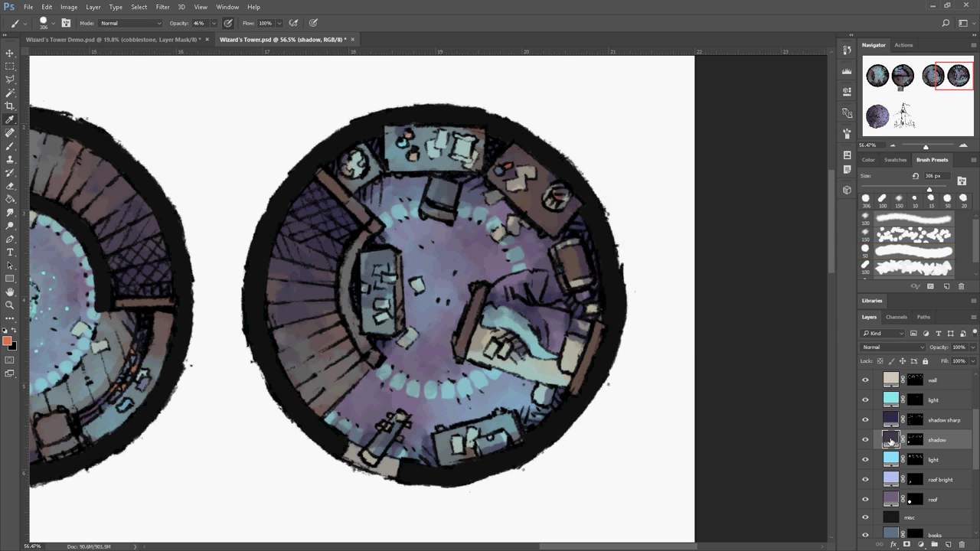
{"action": "left_click", "coordinate": [621, 264]}
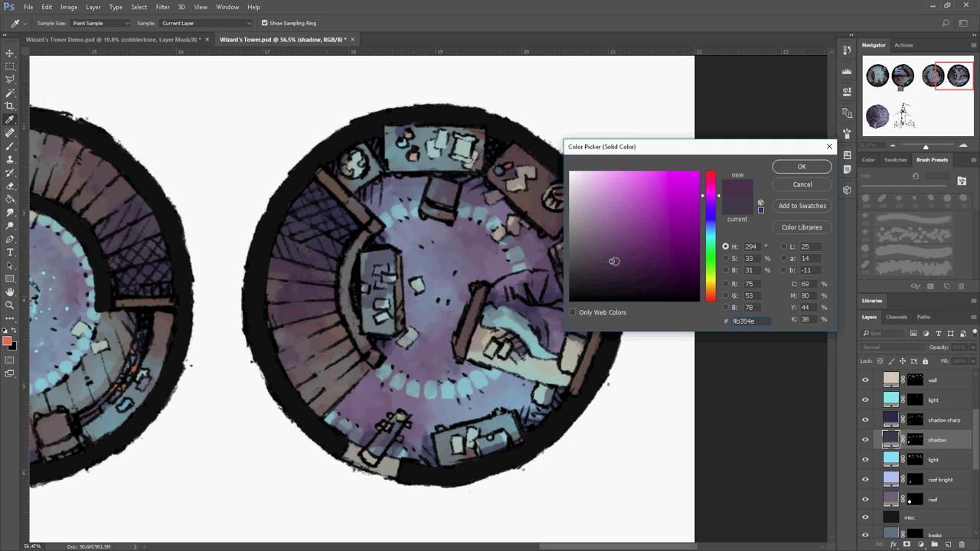
{"action": "key", "text": "Return"}
{"action": "double_click", "coordinate": [890, 419]}
{"action": "left_click", "coordinate": [642, 264]}
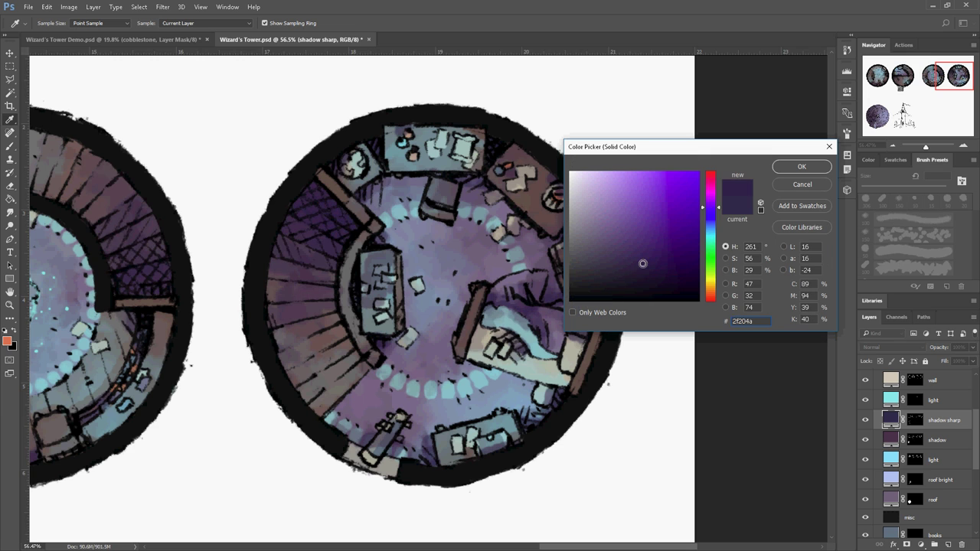
{"action": "left_click", "coordinate": [802, 167]}
Shift the carpet fill's hue from purple toward red
{"action": "scroll", "coordinate": [975, 464], "scroll_direction": "down", "scroll_amount": 5}
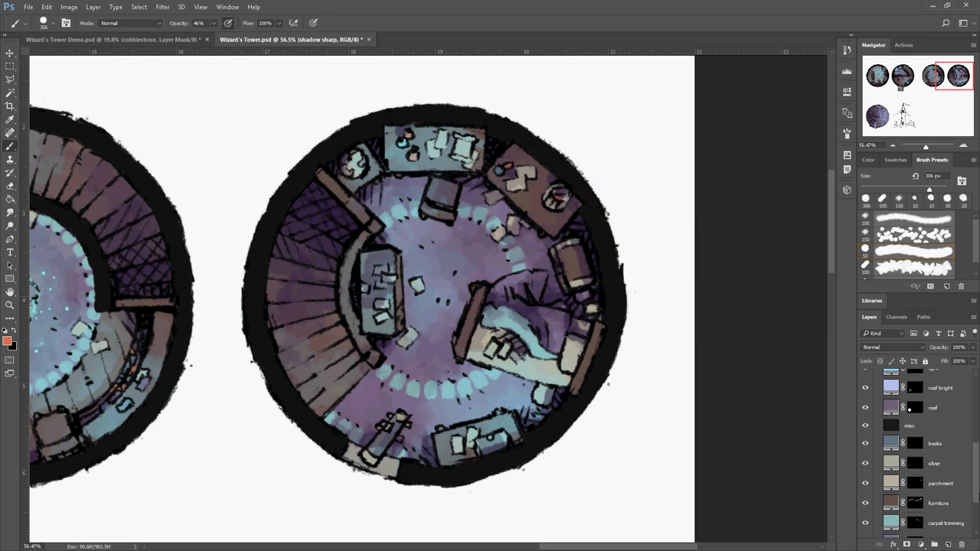
{"action": "double_click", "coordinate": [890, 493]}
{"action": "left_click_drag", "start_coordinate": [714, 298], "coordinate": [712, 299]}
Set the carpet fill to warm brick red 9f504c
{"action": "left_click_drag", "start_coordinate": [699, 185], "coordinate": [639, 220]}
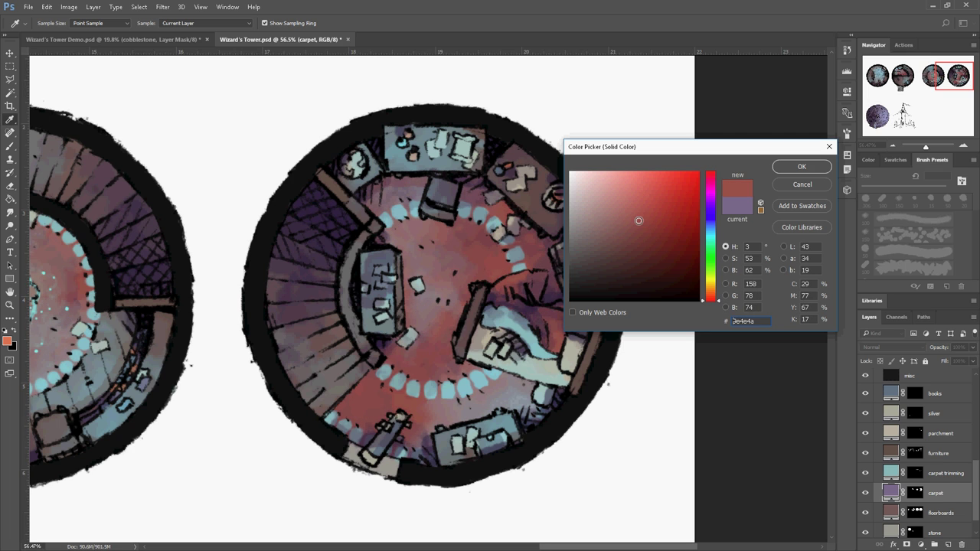
{"action": "left_click", "coordinate": [585, 234]}
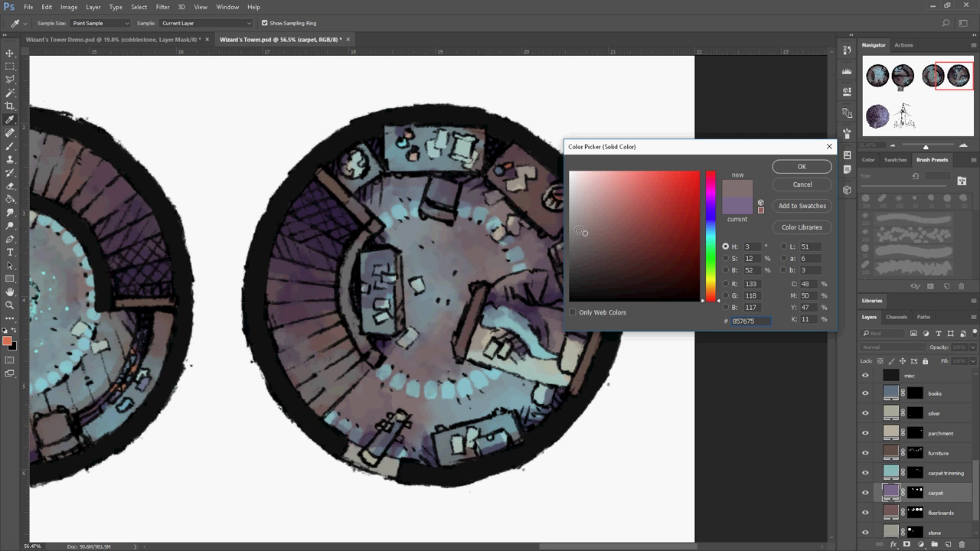
{"action": "left_click_drag", "start_coordinate": [614, 221], "coordinate": [637, 220]}
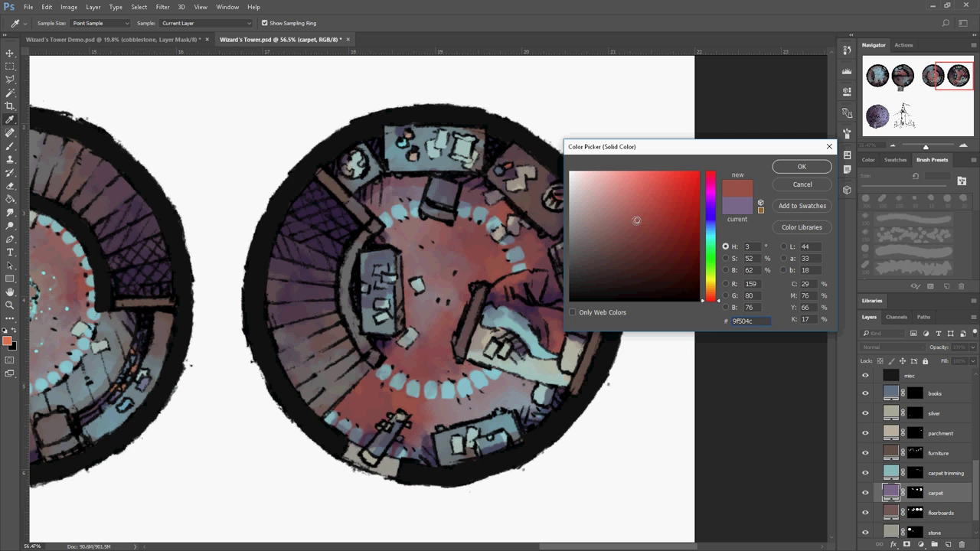
{"action": "left_click", "coordinate": [802, 166]}
Hide one light layer and turn the carpet trimming pale gold baa970
{"action": "scroll", "coordinate": [888, 474], "scroll_direction": "up", "scroll_amount": 5}
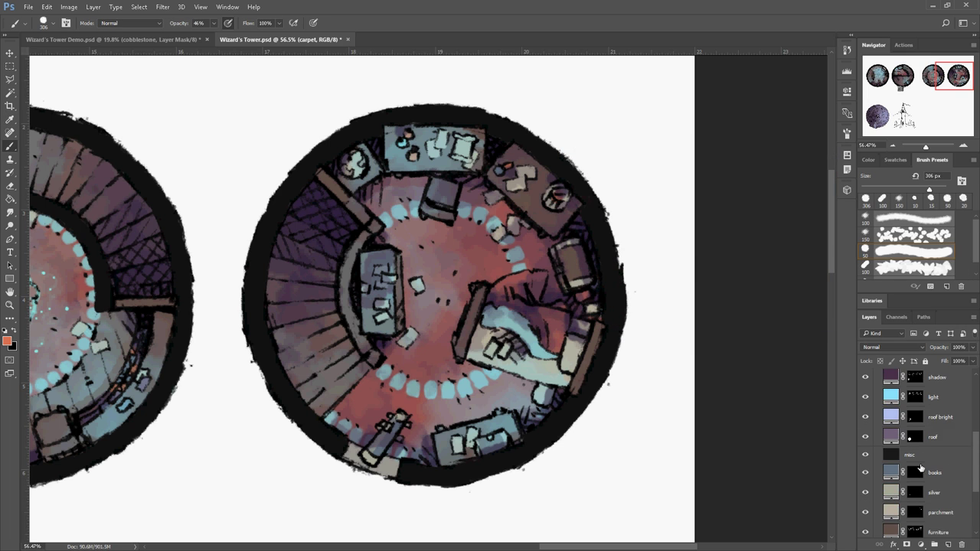
{"action": "left_click", "coordinate": [866, 447]}
{"action": "scroll", "coordinate": [888, 459], "scroll_direction": "down", "scroll_amount": 5}
{"action": "double_click", "coordinate": [890, 504]}
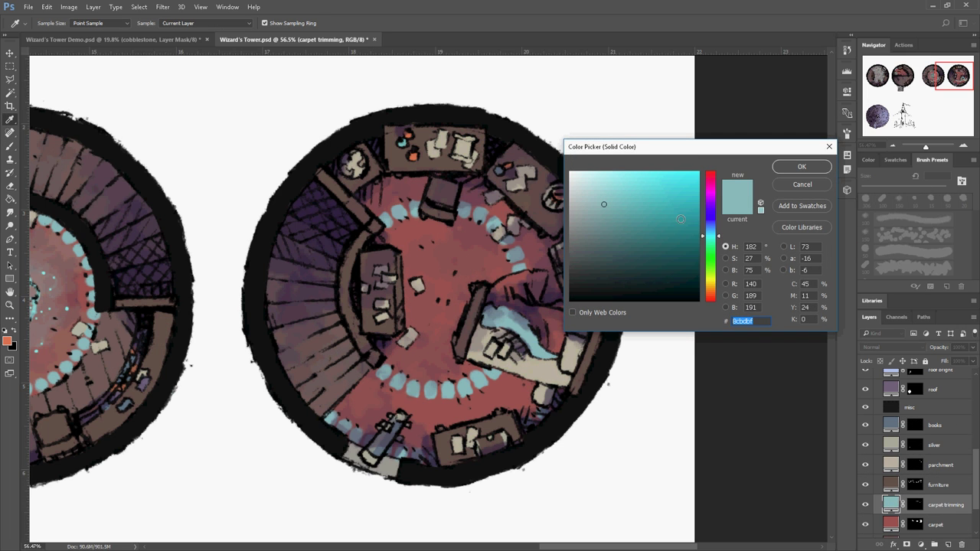
{"action": "left_click_drag", "start_coordinate": [624, 189], "coordinate": [621, 206]}
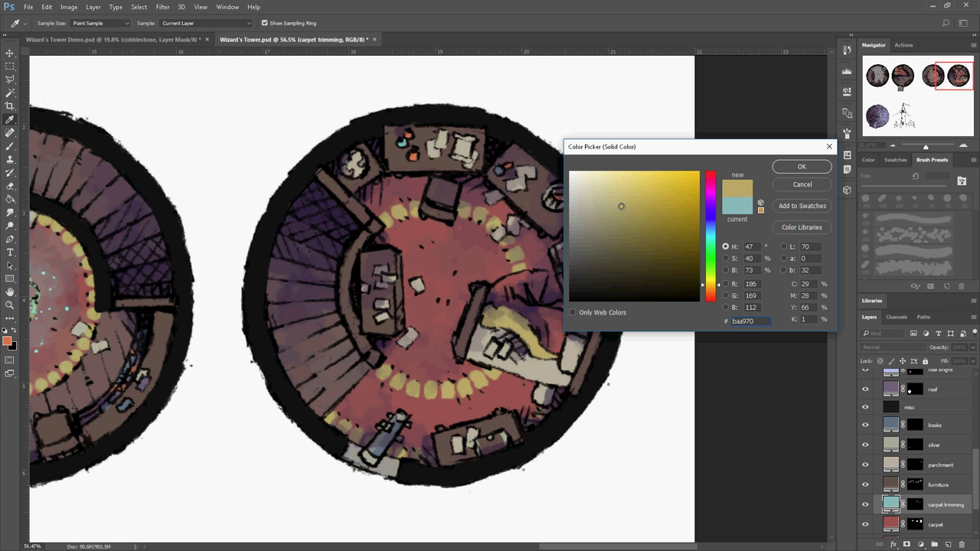
{"action": "left_click", "coordinate": [796, 167]}
{"action": "scroll", "coordinate": [907, 452], "scroll_direction": "up", "scroll_amount": 5}
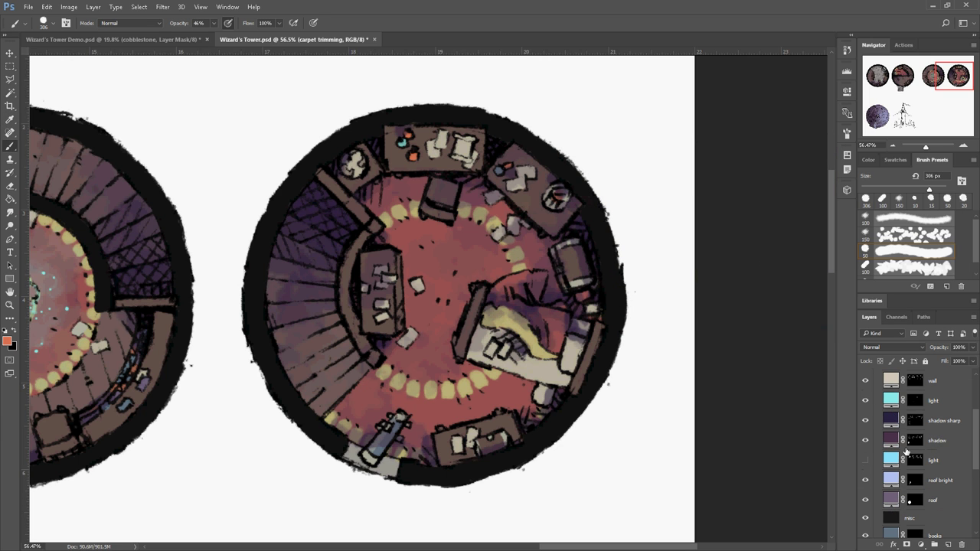
{"action": "double_click", "coordinate": [891, 440]}
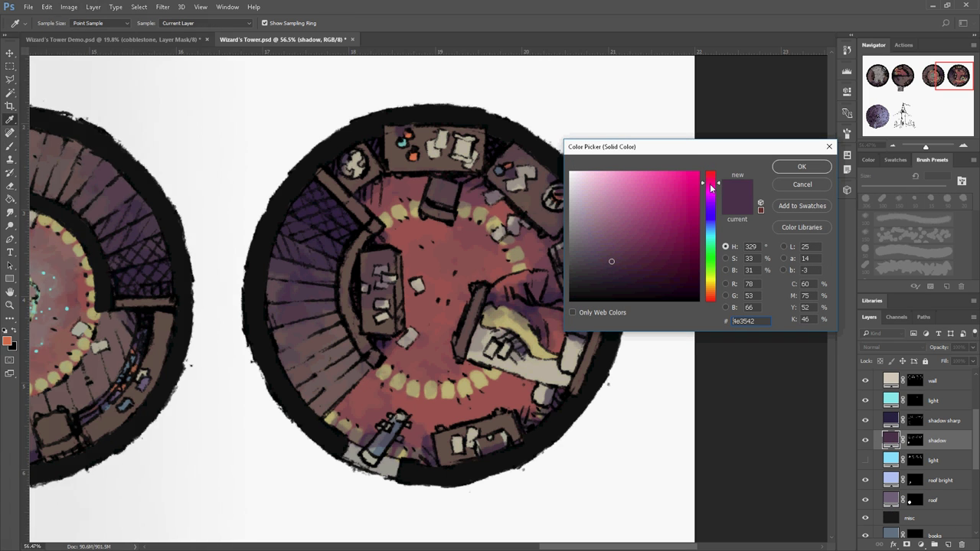
Shift the shadow and shadow sharp fills toward a deeper, softer purple
{"action": "left_click", "coordinate": [610, 261]}
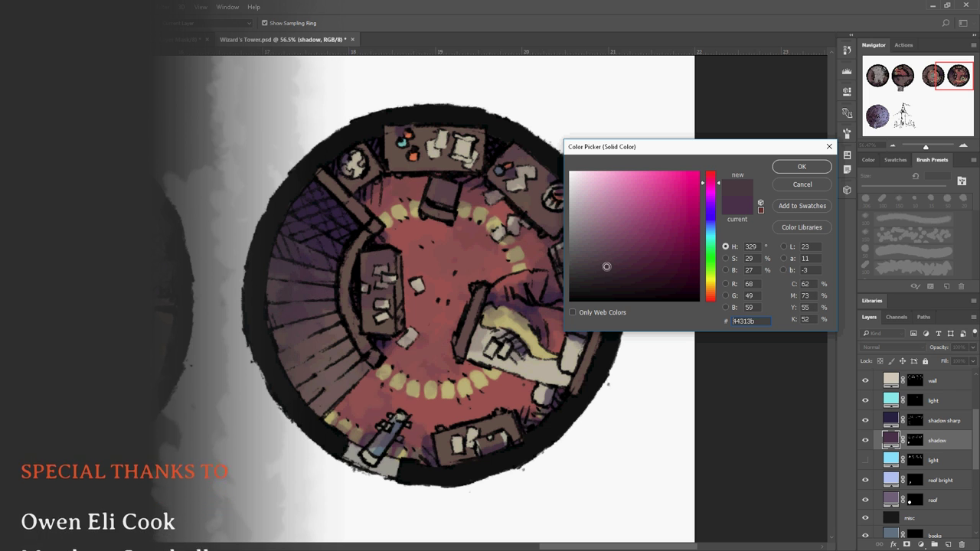
{"action": "left_click", "coordinate": [710, 196]}
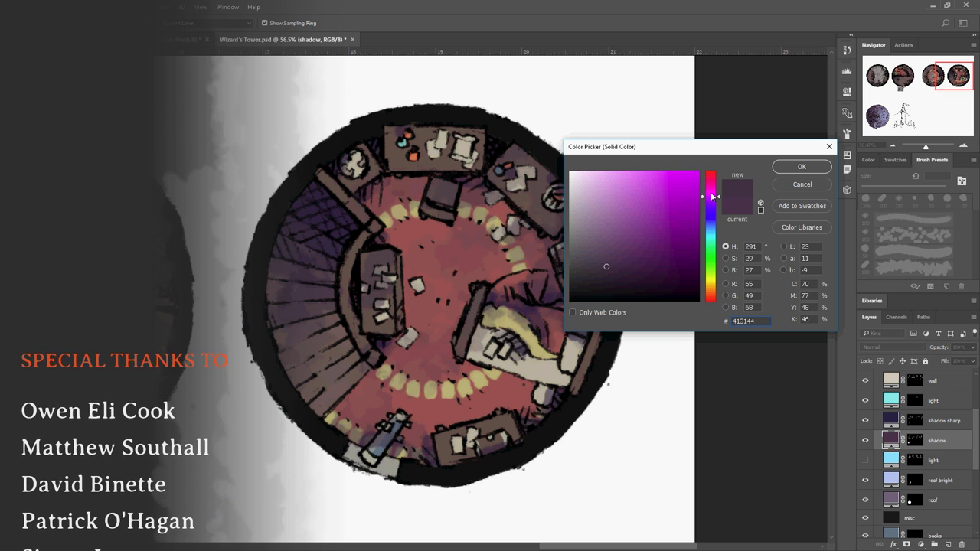
{"action": "key", "text": "Return"}
{"action": "double_click", "coordinate": [890, 420]}
{"action": "left_click", "coordinate": [711, 199]}
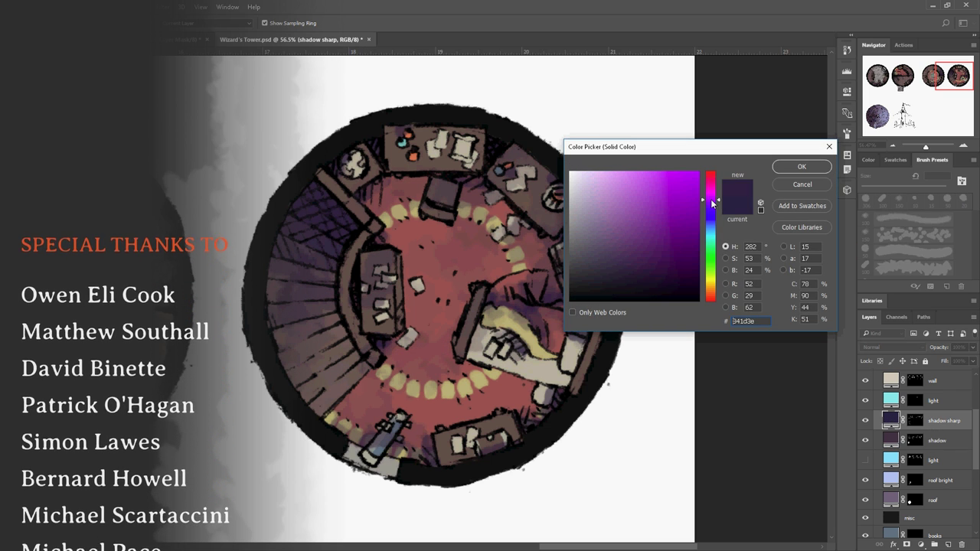
{"action": "left_click", "coordinate": [616, 271]}
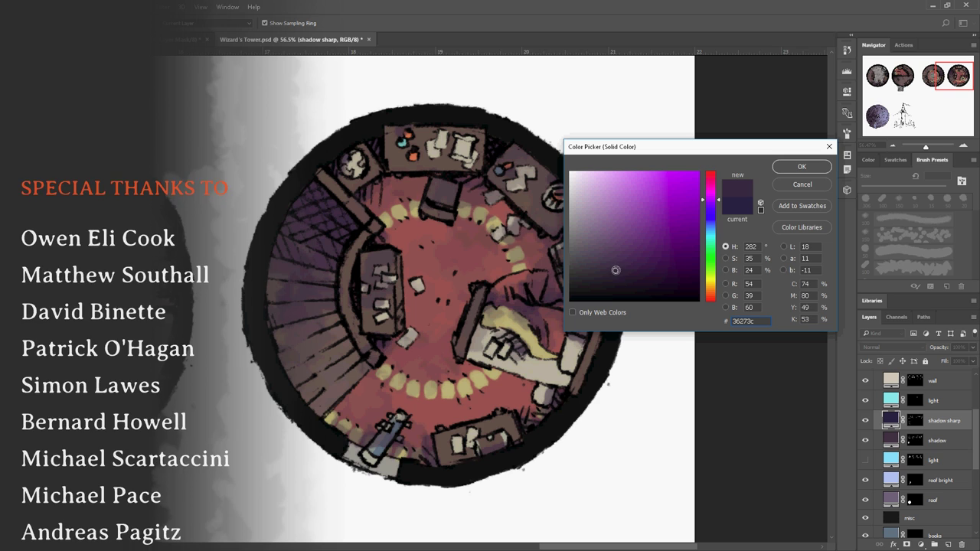
{"action": "left_click", "coordinate": [802, 166]}
Recolour the furniture fill a darker, warmer tan brown
{"action": "scroll", "coordinate": [932, 474], "scroll_direction": "down", "scroll_amount": 1}
{"action": "scroll", "coordinate": [933, 476], "scroll_direction": "down", "scroll_amount": 5}
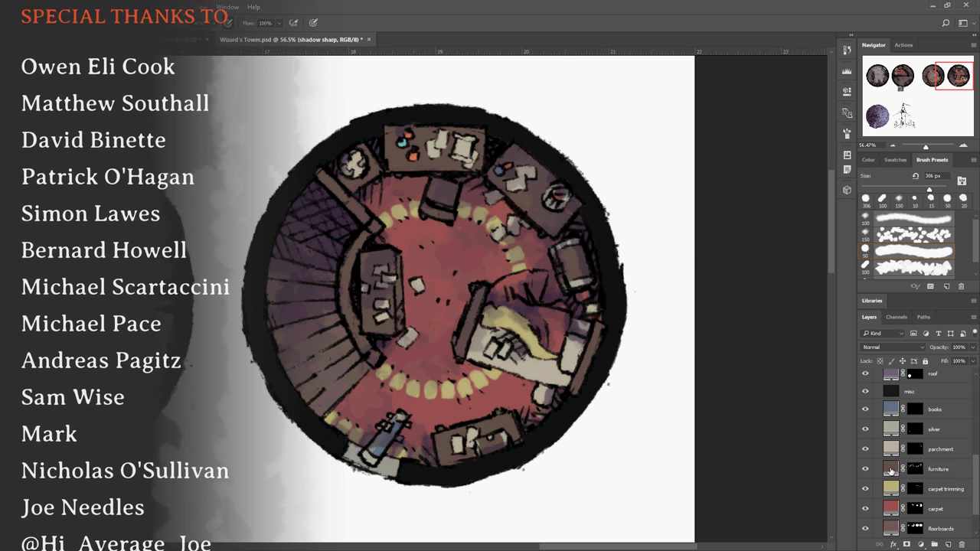
{"action": "double_click", "coordinate": [890, 469]}
{"action": "left_click_drag", "start_coordinate": [603, 216], "coordinate": [593, 227]}
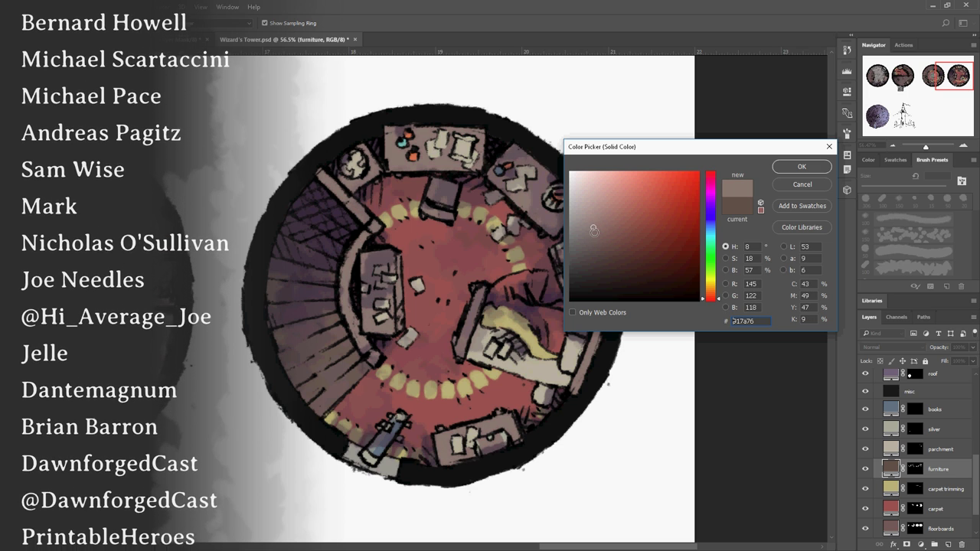
{"action": "left_click_drag", "start_coordinate": [711, 299], "coordinate": [712, 295]}
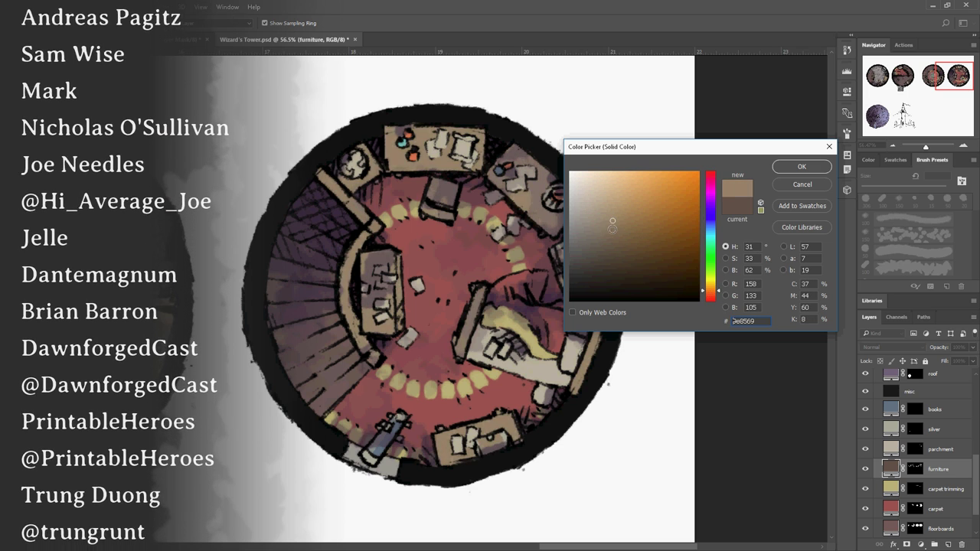
{"action": "left_click", "coordinate": [606, 229]}
{"action": "left_click", "coordinate": [802, 166]}
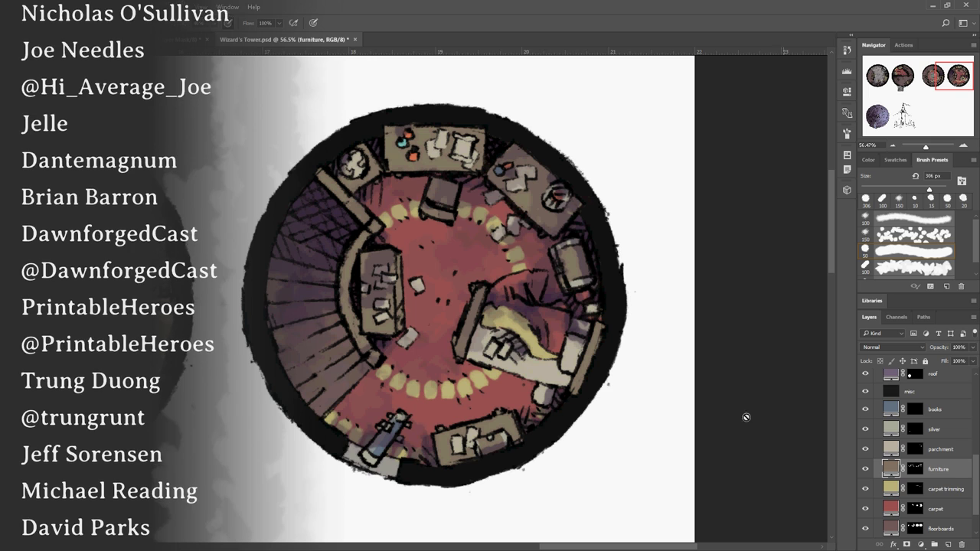
{"action": "scroll", "coordinate": [923, 508], "scroll_direction": "up", "scroll_amount": 2}
Set the parchment fill to pale cream d6c9b1
{"action": "double_click", "coordinate": [891, 481]}
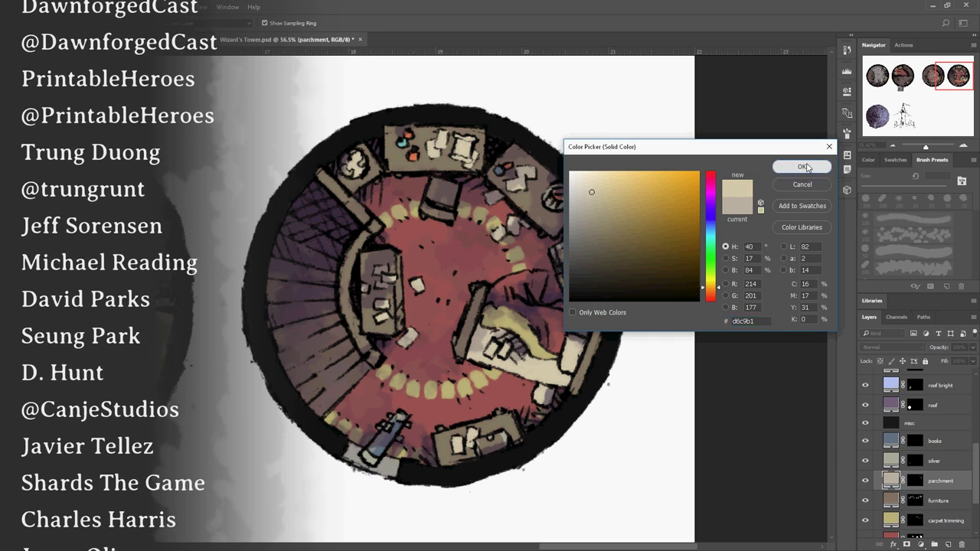
{"action": "left_click", "coordinate": [802, 166]}
{"action": "scroll", "coordinate": [919, 459], "scroll_direction": "down", "scroll_amount": 5}
Change the floorboards fill to a muted greyish brown, 867868
{"action": "double_click", "coordinate": [890, 487]}
{"action": "left_click", "coordinate": [590, 232]}
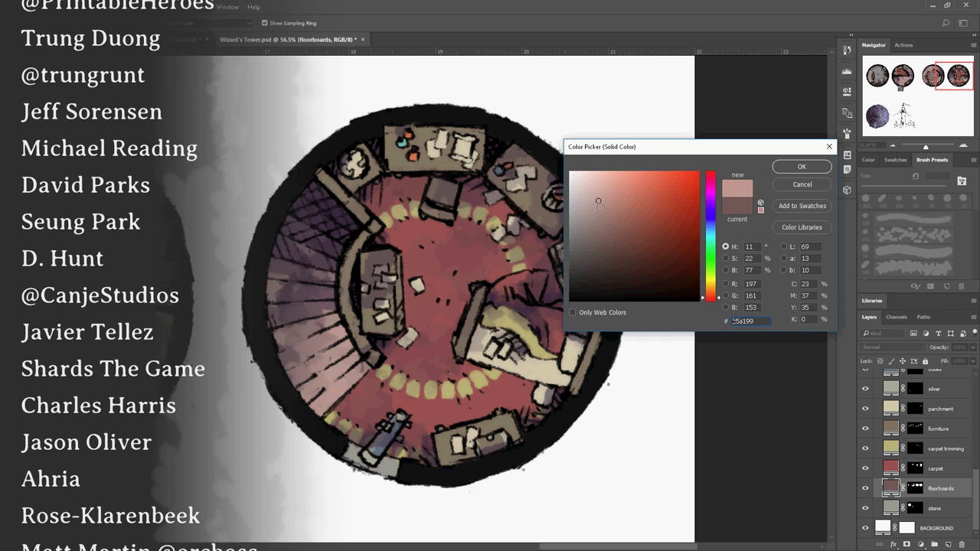
{"action": "left_click", "coordinate": [702, 280]}
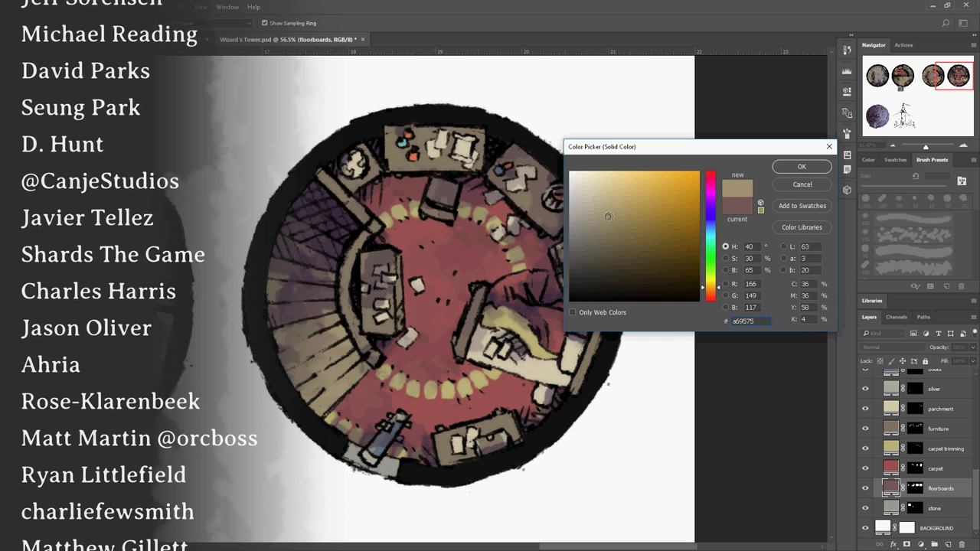
{"action": "left_click", "coordinate": [598, 233]}
{"action": "left_click", "coordinate": [714, 291]}
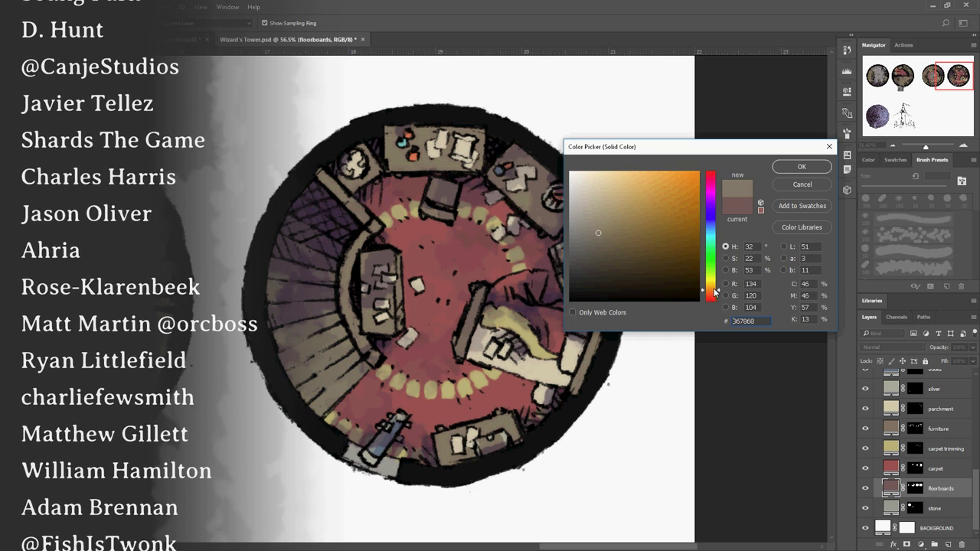
{"action": "left_click", "coordinate": [802, 167]}
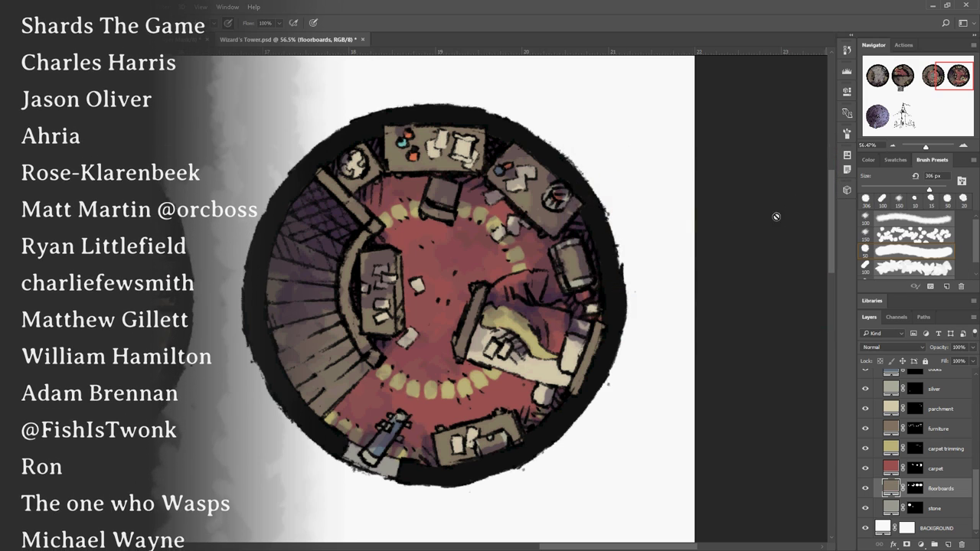